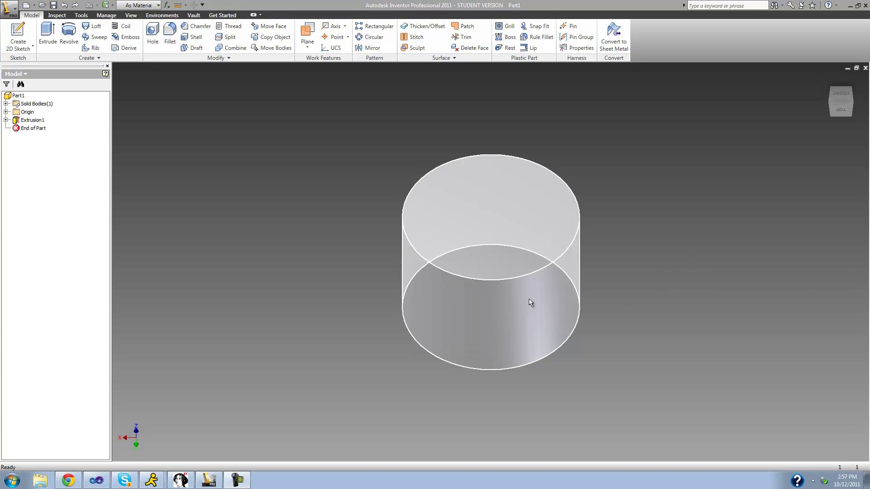
Orbit the cylinder from the front view to a tilted view looking down on its top face
{"action": "left_click", "coordinate": [841, 93]}
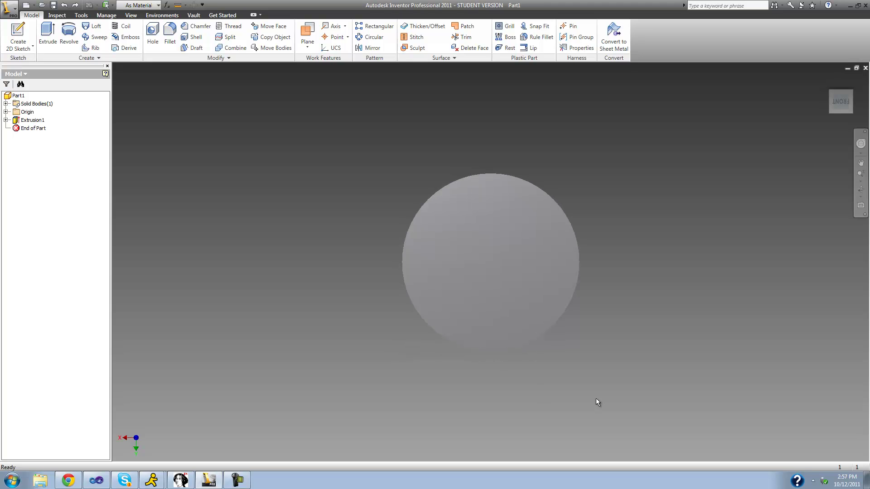
{"action": "left_click", "coordinate": [861, 190]}
{"action": "left_click_drag", "start_coordinate": [473, 268], "coordinate": [466, 264]}
{"action": "right_click", "coordinate": [452, 314]}
{"action": "left_click", "coordinate": [466, 321]}
Add Work Plane1 parallel to the XZ Plane and tangent to the cylinder's side face
{"action": "left_click", "coordinate": [307, 44]}
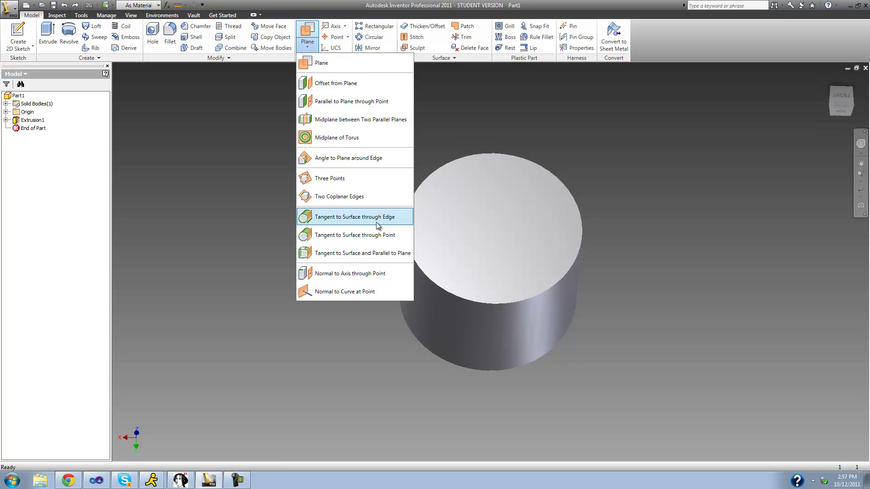
{"action": "left_click", "coordinate": [345, 255]}
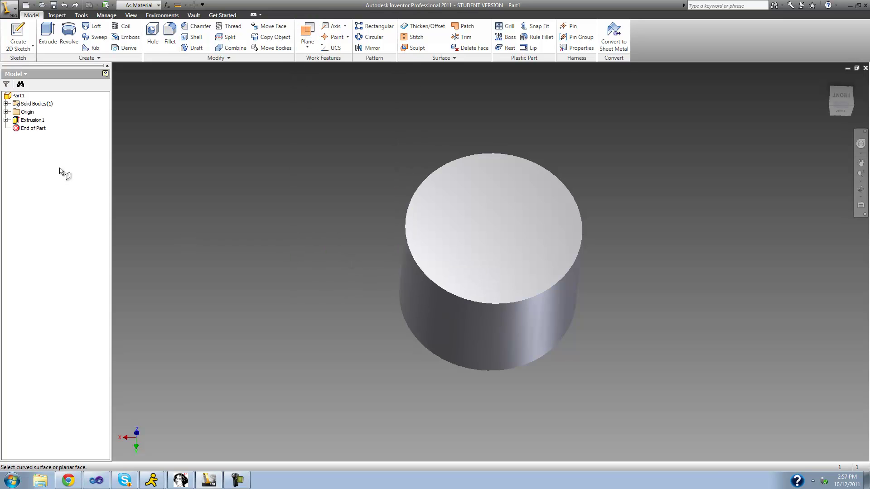
{"action": "left_click", "coordinate": [5, 112]}
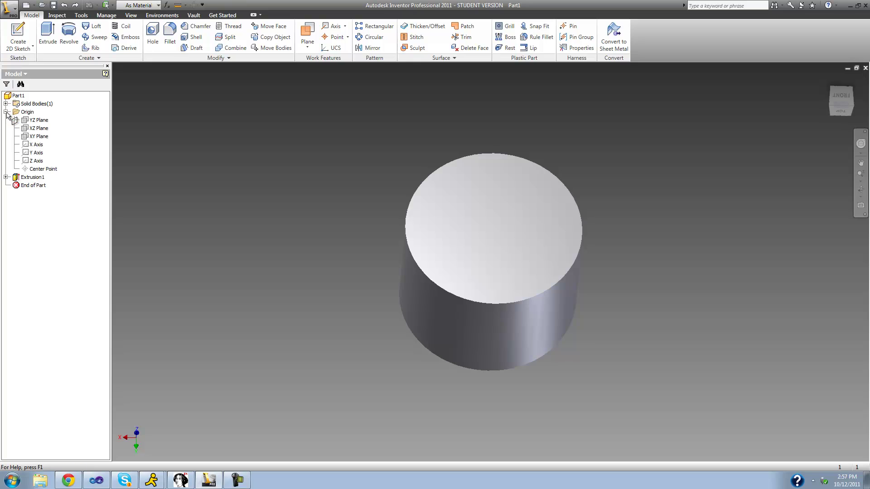
{"action": "left_click", "coordinate": [39, 129]}
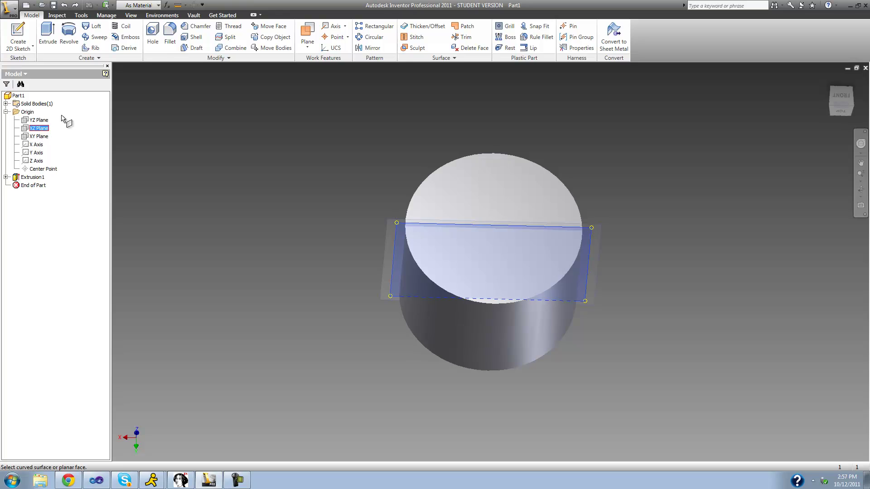
{"action": "left_click", "coordinate": [499, 328]}
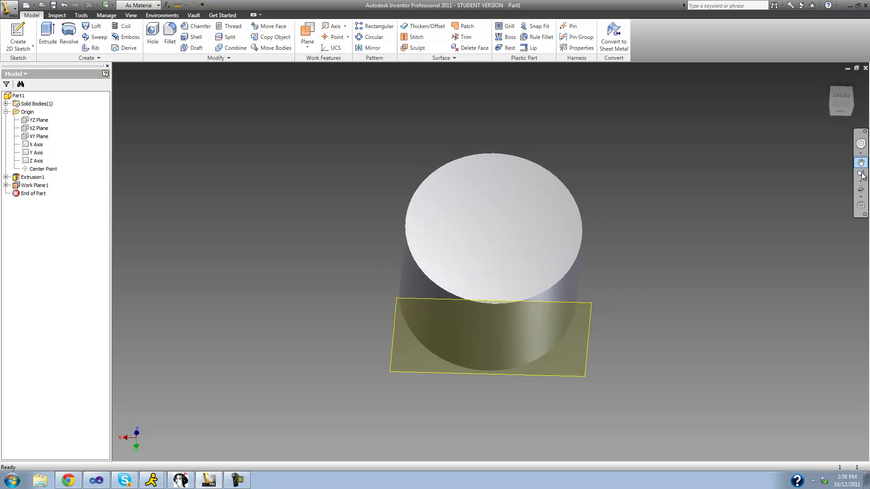
Start Sketch2 on Work Plane1 and view it straight on from the top
{"action": "left_click", "coordinate": [861, 190]}
{"action": "left_click_drag", "start_coordinate": [505, 223], "coordinate": [497, 194]}
{"action": "right_click", "coordinate": [499, 201]}
{"action": "left_click", "coordinate": [525, 205]}
{"action": "left_click", "coordinate": [560, 256]}
{"action": "key", "text": "Escape"}
{"action": "left_click", "coordinate": [393, 245]}
{"action": "right_click", "coordinate": [392, 242]}
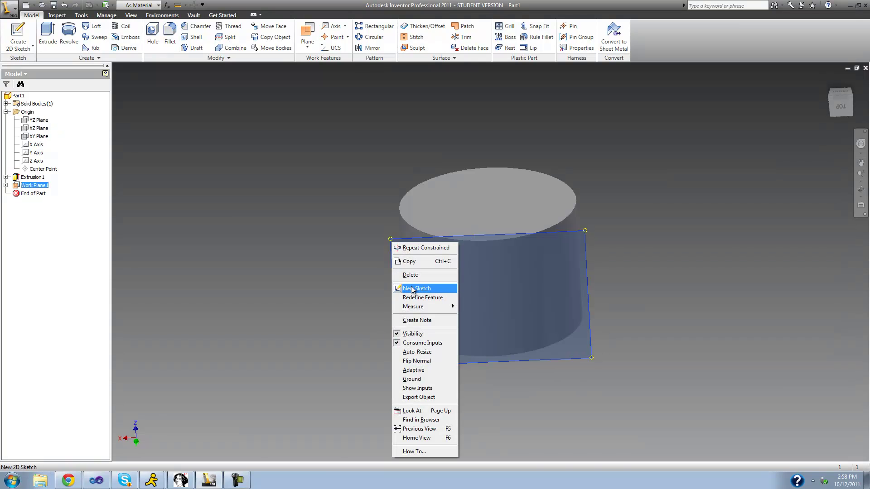
{"action": "left_click", "coordinate": [411, 289]}
{"action": "left_click", "coordinate": [837, 110]}
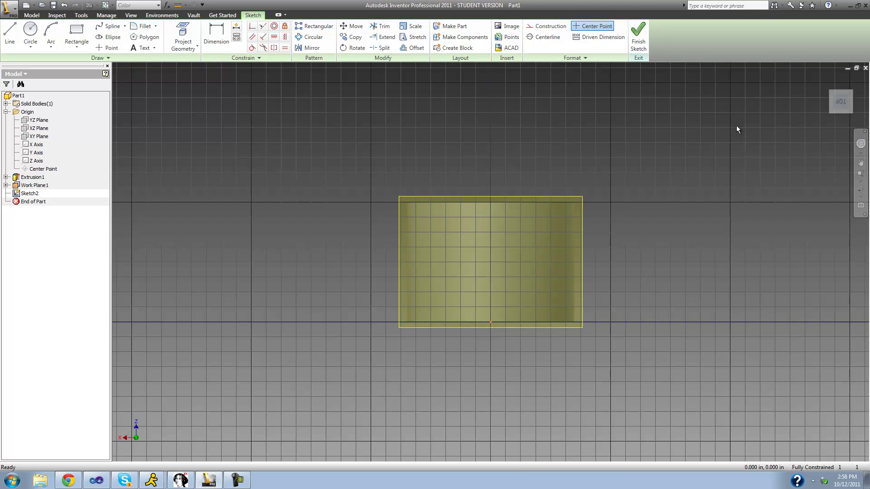
Choose Adam.bmp as the image to insert into Sketch2
{"action": "left_click", "coordinate": [509, 28]}
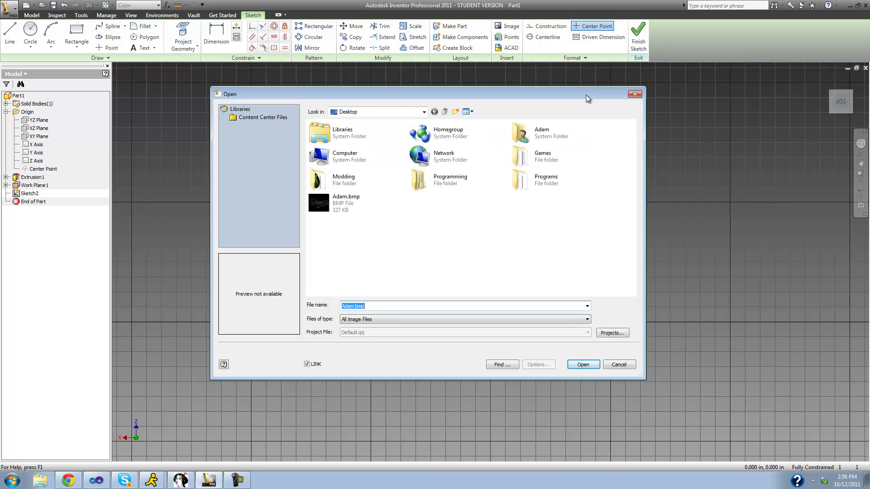
{"action": "left_click_drag", "start_coordinate": [586, 95], "coordinate": [599, 92]}
{"action": "left_click", "coordinate": [389, 204]}
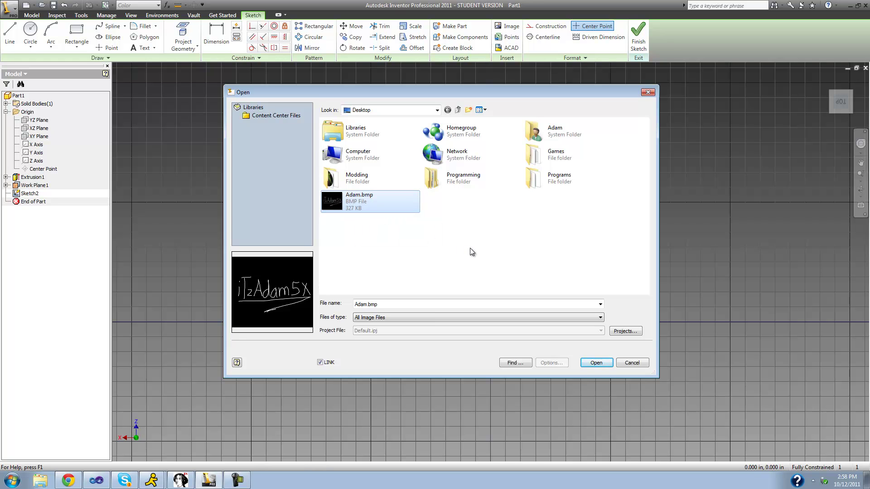
{"action": "left_click", "coordinate": [598, 364]}
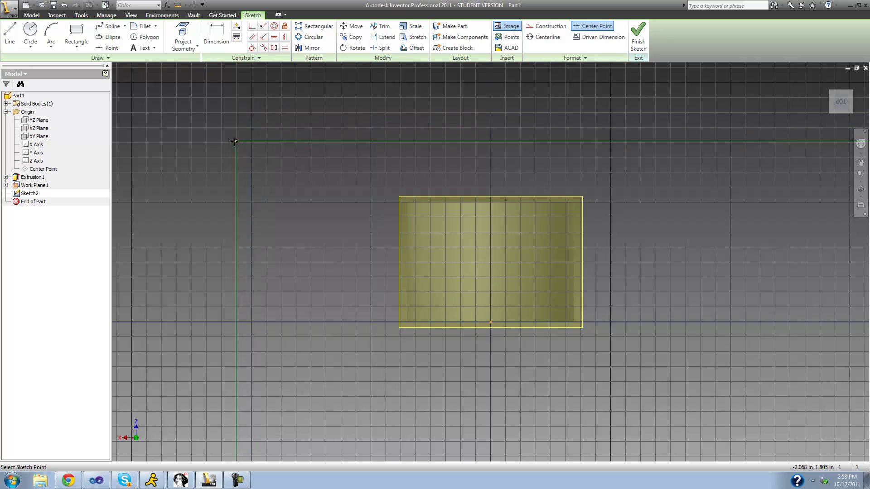
Place the signature image at the upper left of Sketch2 and stop placing images
{"action": "scroll", "coordinate": [224, 140], "scroll_direction": "up", "scroll_amount": 1}
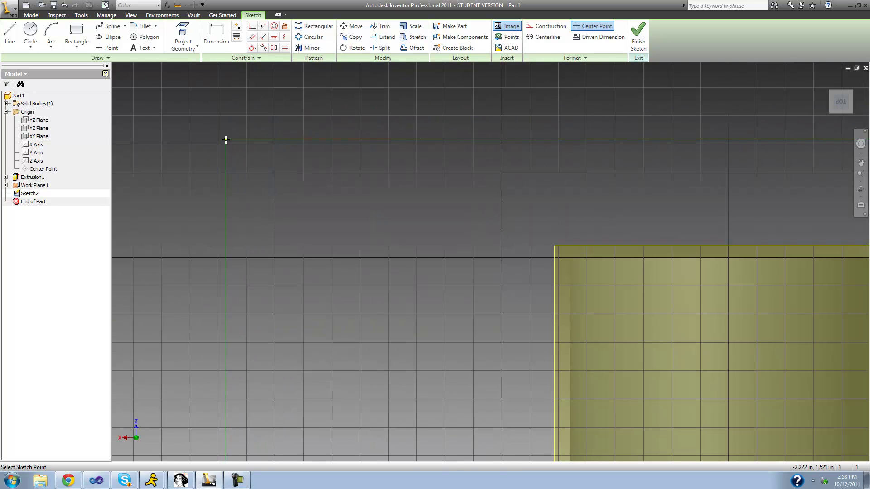
{"action": "scroll", "coordinate": [233, 140], "scroll_direction": "down", "scroll_amount": 3}
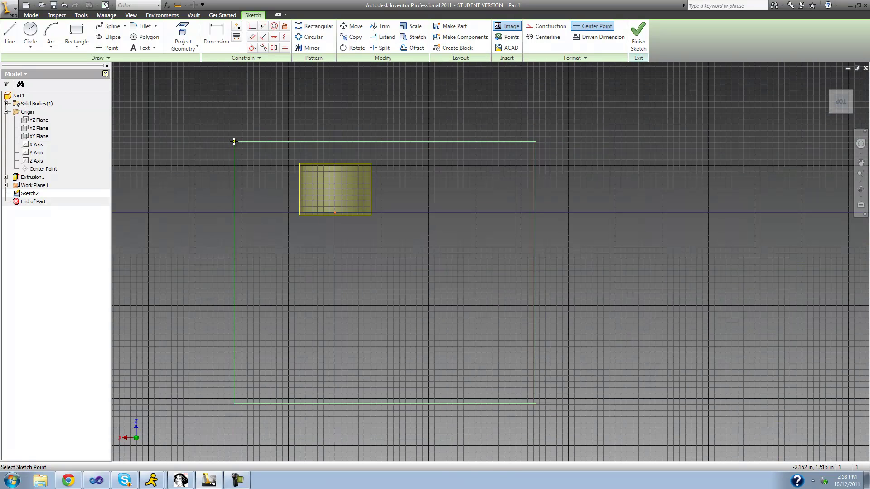
{"action": "left_click", "coordinate": [208, 119]}
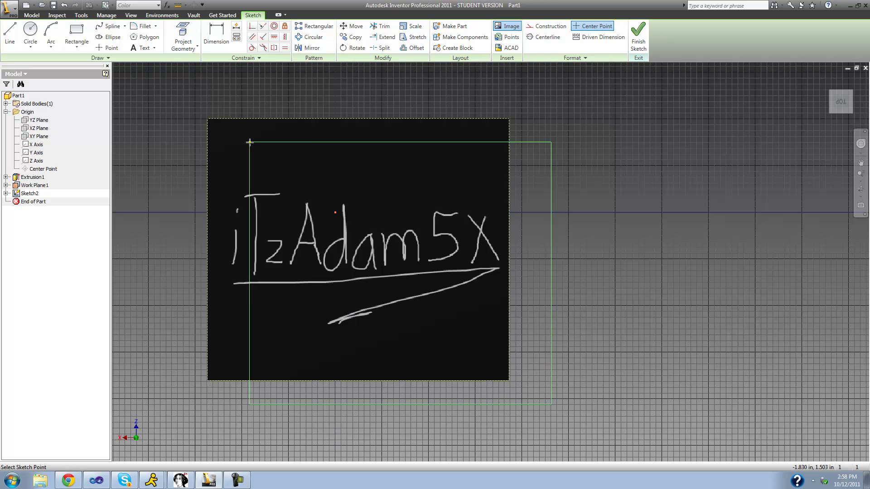
{"action": "right_click", "coordinate": [249, 142]}
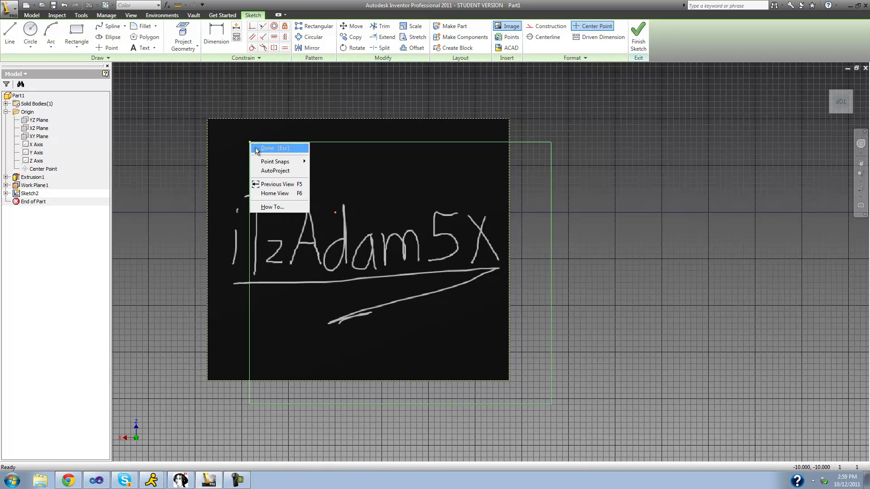
{"action": "left_click", "coordinate": [255, 148]}
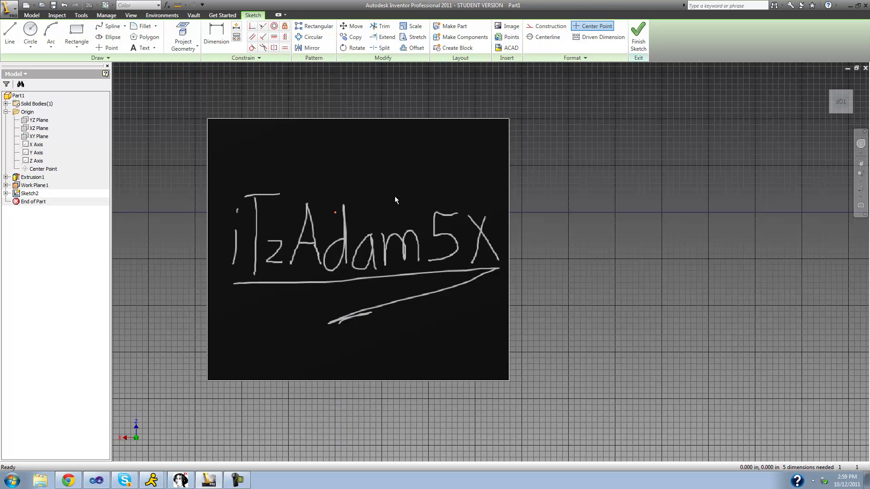
Resize the signature image and fit it inside the projected yellow rectangle
{"action": "mouse_move", "coordinate": [509, 207]}
{"action": "left_mouse_down"}
{"action": "mouse_move", "coordinate": [276, 286]}
{"action": "mouse_move", "coordinate": [569, 111]}
{"action": "mouse_move", "coordinate": [255, 248]}
{"action": "mouse_move", "coordinate": [263, 242]}
{"action": "left_mouse_up"}
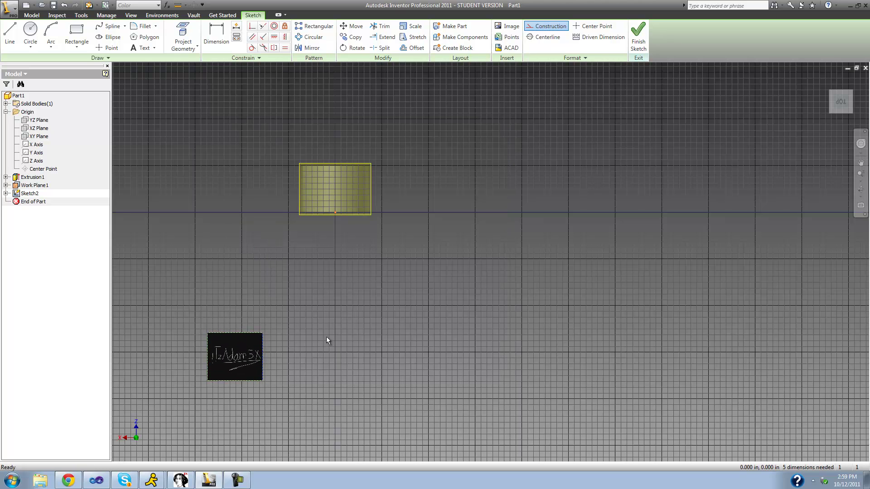
{"action": "mouse_move", "coordinate": [227, 360]}
{"action": "left_mouse_down"}
{"action": "mouse_move", "coordinate": [371, 276]}
{"action": "mouse_move", "coordinate": [351, 204]}
{"action": "mouse_move", "coordinate": [331, 195]}
{"action": "left_mouse_up"}
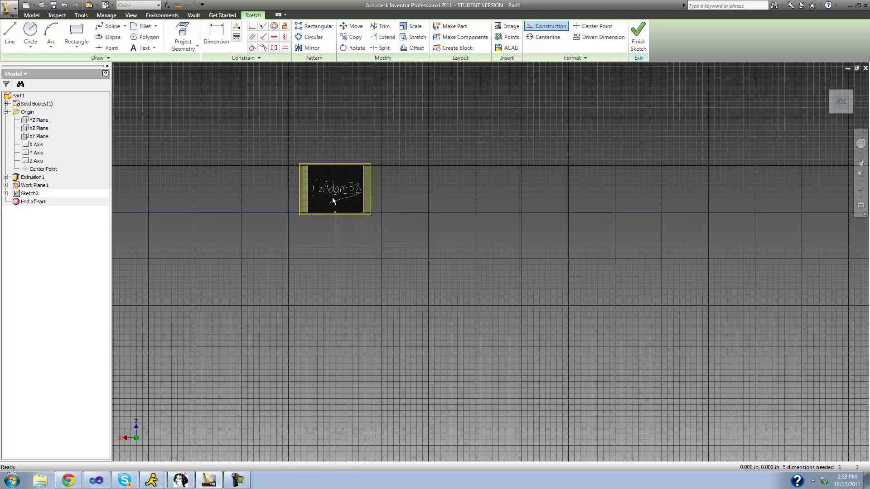
{"action": "scroll", "coordinate": [333, 201], "scroll_direction": "up", "scroll_amount": 2}
{"action": "scroll", "coordinate": [309, 184], "scroll_direction": "up", "scroll_amount": 2}
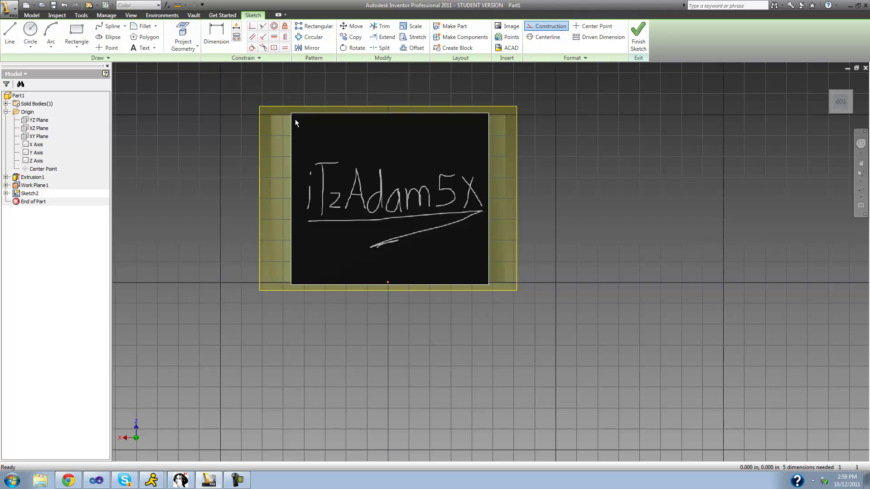
{"action": "mouse_move", "coordinate": [292, 140]}
{"action": "left_mouse_down"}
{"action": "mouse_move", "coordinate": [334, 155]}
{"action": "mouse_move", "coordinate": [322, 154]}
{"action": "left_mouse_up"}
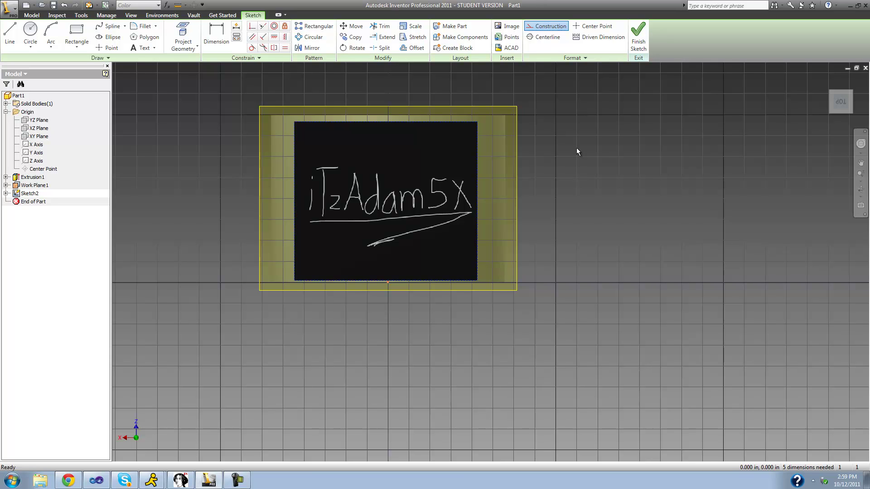
Finish Sketch2, orbit back to the 3D cylinder, and expand the Create panel to reveal Decal
{"action": "left_click", "coordinate": [639, 36]}
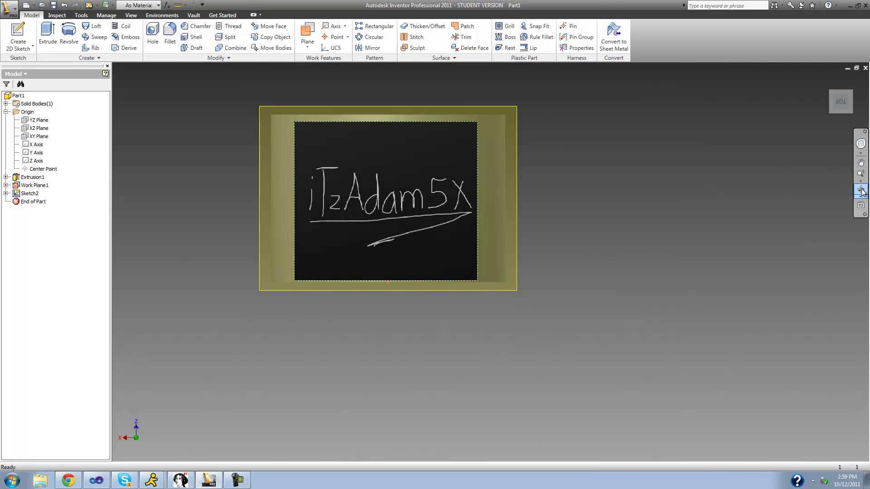
{"action": "left_click", "coordinate": [861, 190]}
{"action": "mouse_move", "coordinate": [542, 201]}
{"action": "left_mouse_down"}
{"action": "mouse_move", "coordinate": [517, 214]}
{"action": "mouse_move", "coordinate": [495, 175]}
{"action": "left_mouse_up"}
{"action": "right_click", "coordinate": [507, 174]}
{"action": "left_click", "coordinate": [537, 177]}
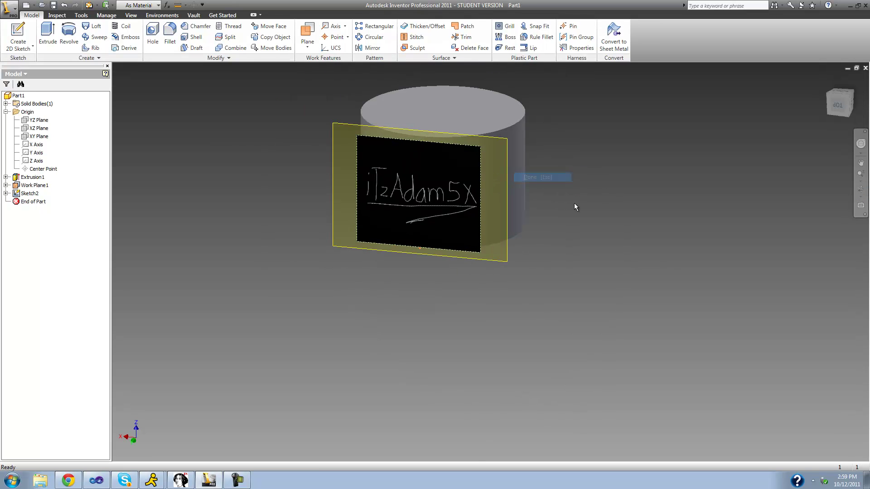
{"action": "left_click", "coordinate": [99, 59]}
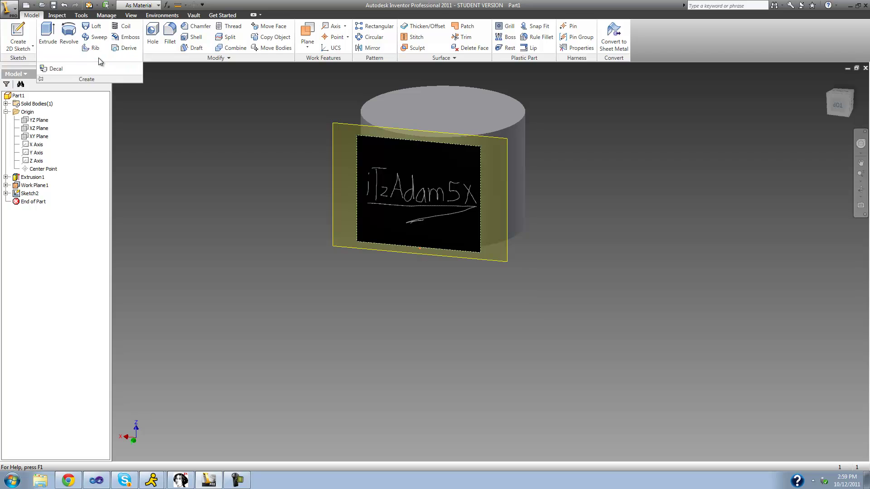
Create Decal1 projecting the signature image onto the cylinder's curved side face
{"action": "left_click", "coordinate": [61, 72]}
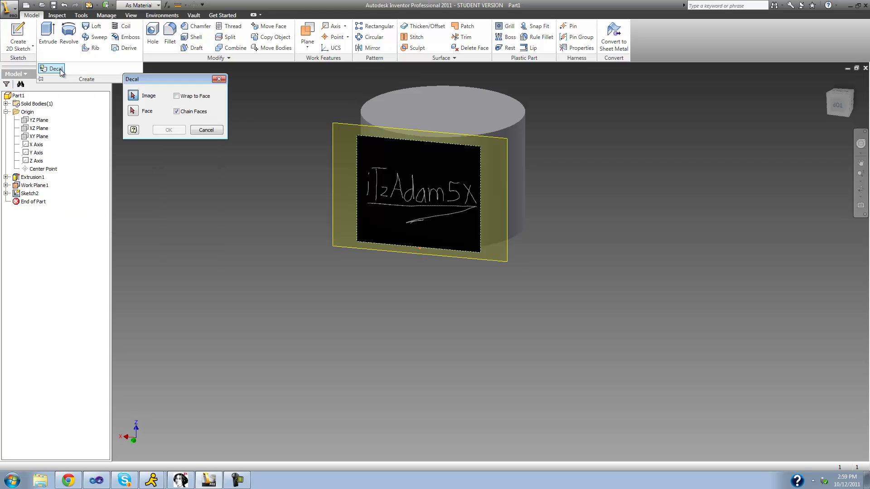
{"action": "left_click_drag", "start_coordinate": [146, 80], "coordinate": [164, 102]}
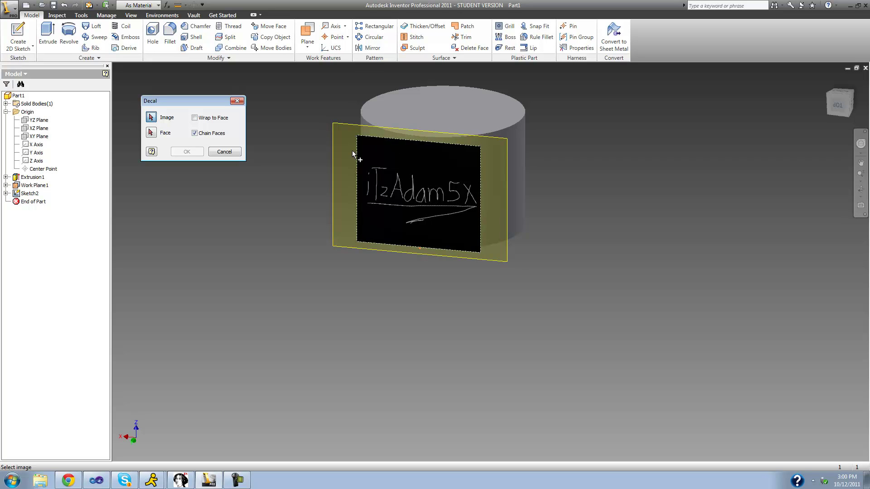
{"action": "left_click", "coordinate": [371, 165]}
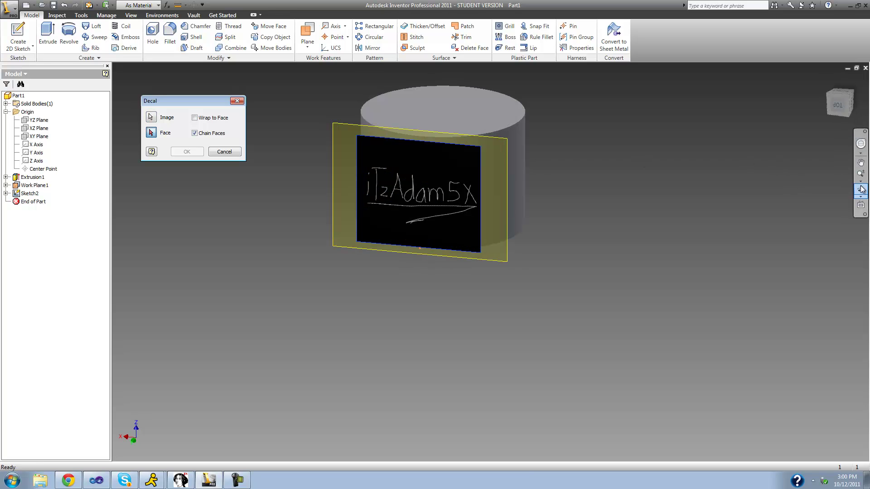
{"action": "left_click", "coordinate": [860, 143]}
{"action": "left_click_drag", "start_coordinate": [477, 169], "coordinate": [474, 210]}
{"action": "right_click", "coordinate": [474, 210]}
{"action": "left_click", "coordinate": [486, 217]}
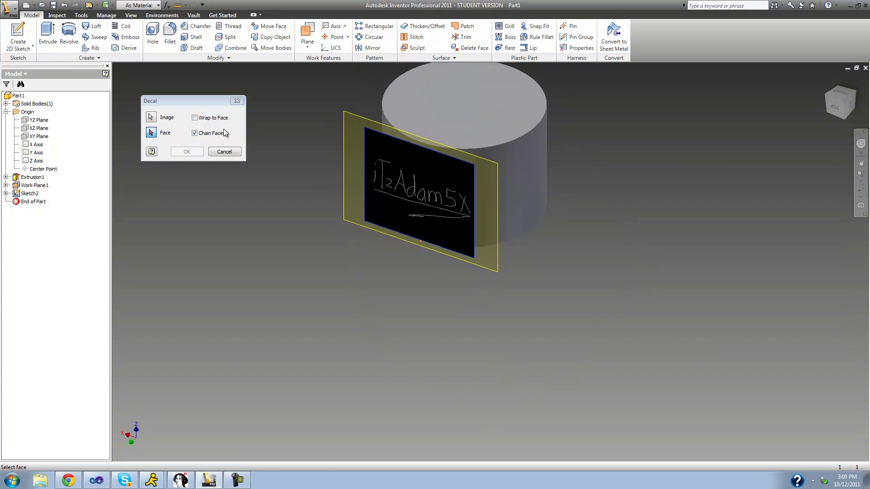
{"action": "left_click", "coordinate": [520, 175]}
{"action": "left_click", "coordinate": [187, 151]}
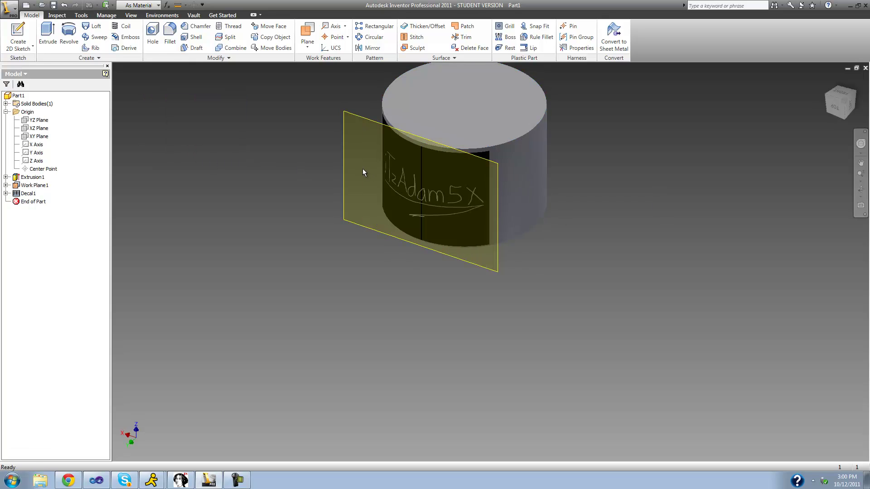
Turn the cylinder front-on and turn off Work Plane1's visibility
{"action": "left_click", "coordinate": [860, 189]}
{"action": "left_click_drag", "start_coordinate": [399, 208], "coordinate": [462, 208]}
{"action": "right_click", "coordinate": [487, 210]}
{"action": "left_click", "coordinate": [510, 212]}
{"action": "right_click", "coordinate": [24, 185]}
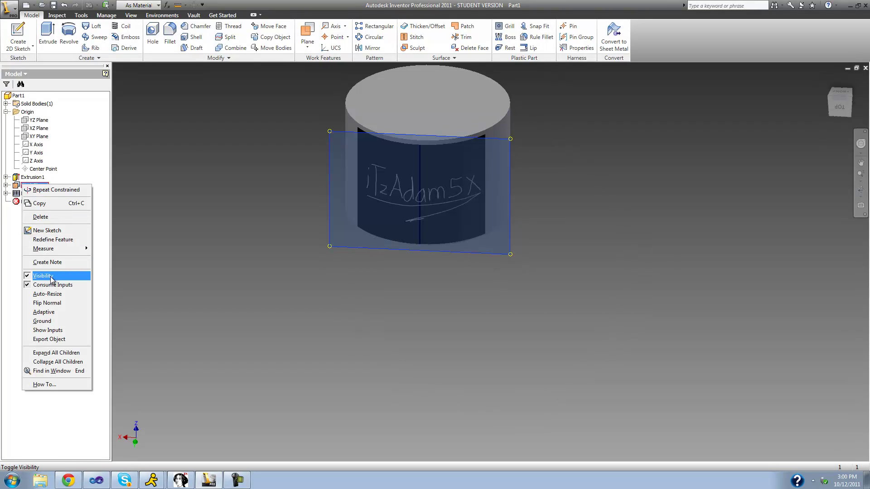
{"action": "left_click", "coordinate": [43, 276]}
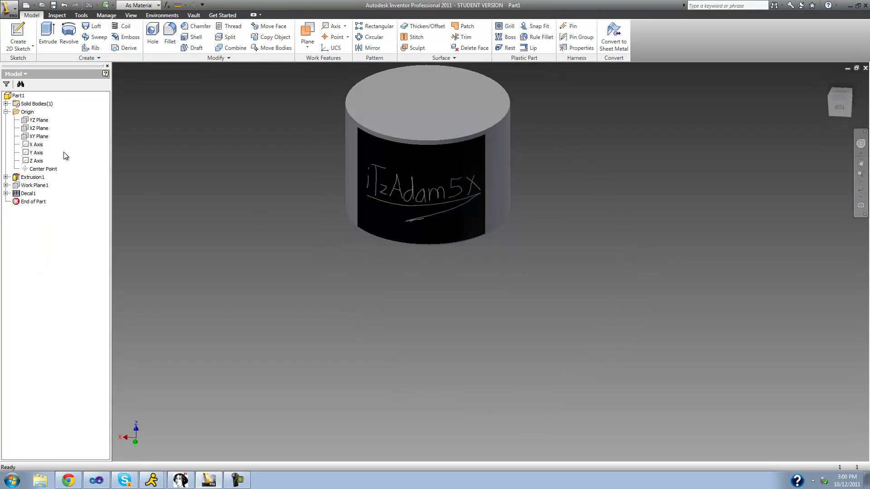
Orbit to a near side view of the decal-wrapped cylinder
{"action": "left_click", "coordinate": [859, 191]}
{"action": "left_click_drag", "start_coordinate": [536, 214], "coordinate": [569, 206]}
{"action": "right_click", "coordinate": [569, 206]}
{"action": "left_click", "coordinate": [585, 211]}
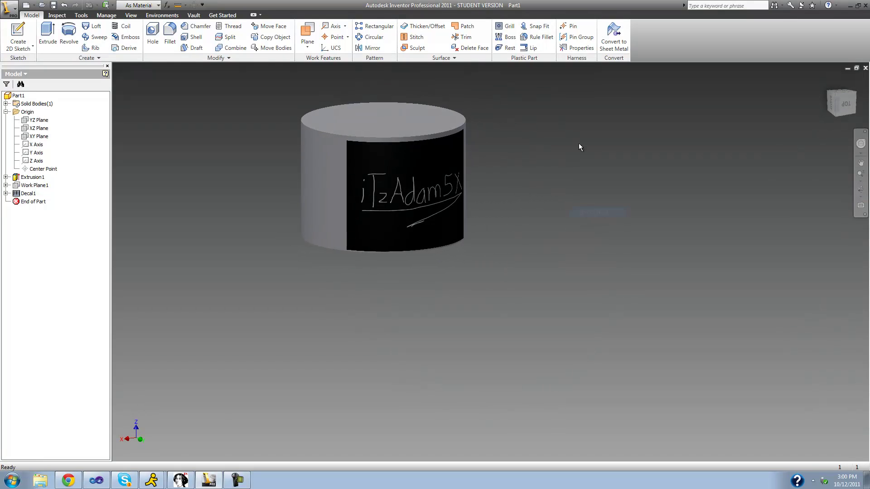